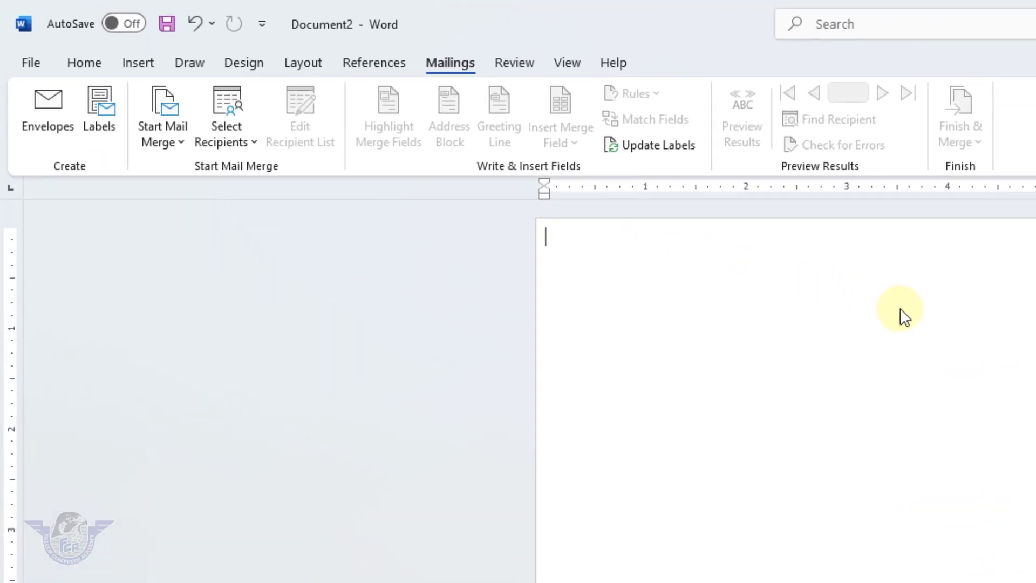
Step: Create a new blank document
click(30, 65)
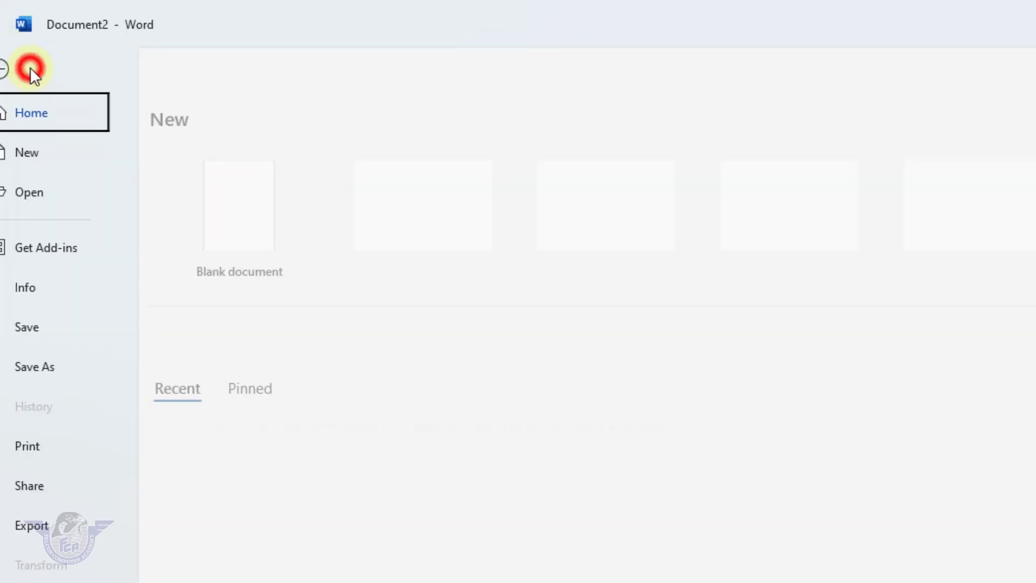
click(63, 159)
click(273, 236)
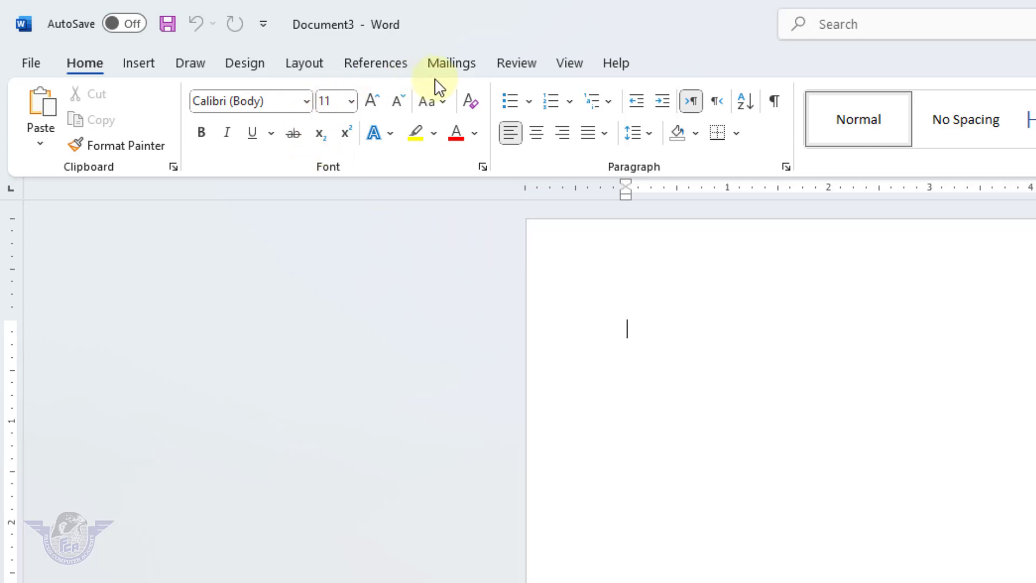
Step: Start a labels mail merge and define a new custom label named "New passport Size Image"
click(444, 65)
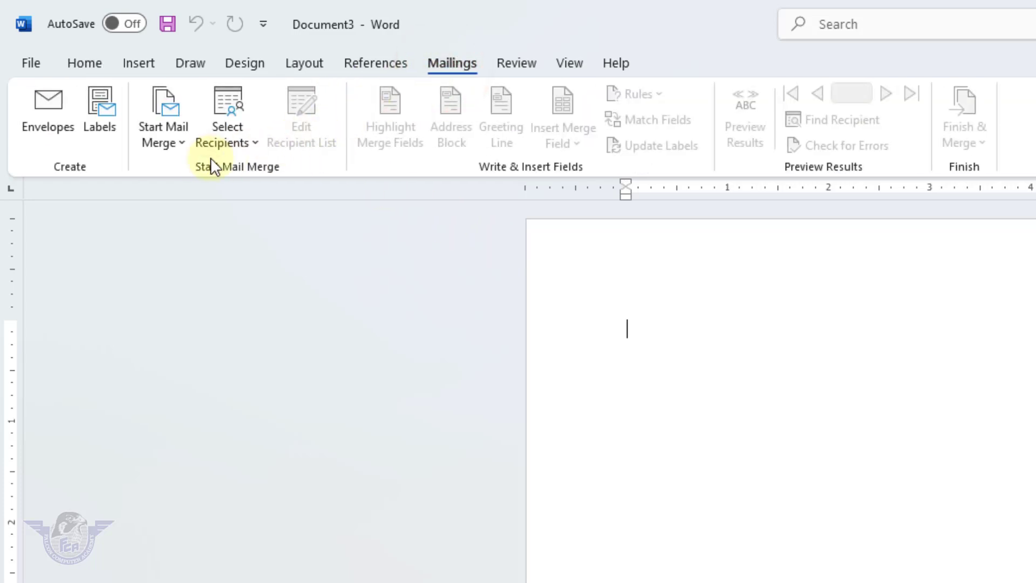
click(177, 145)
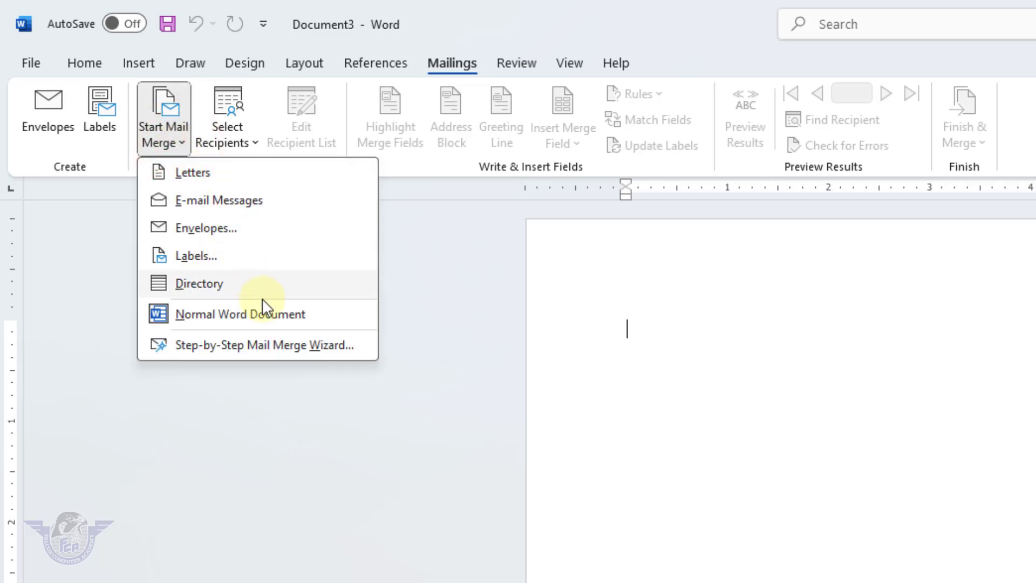
click(207, 255)
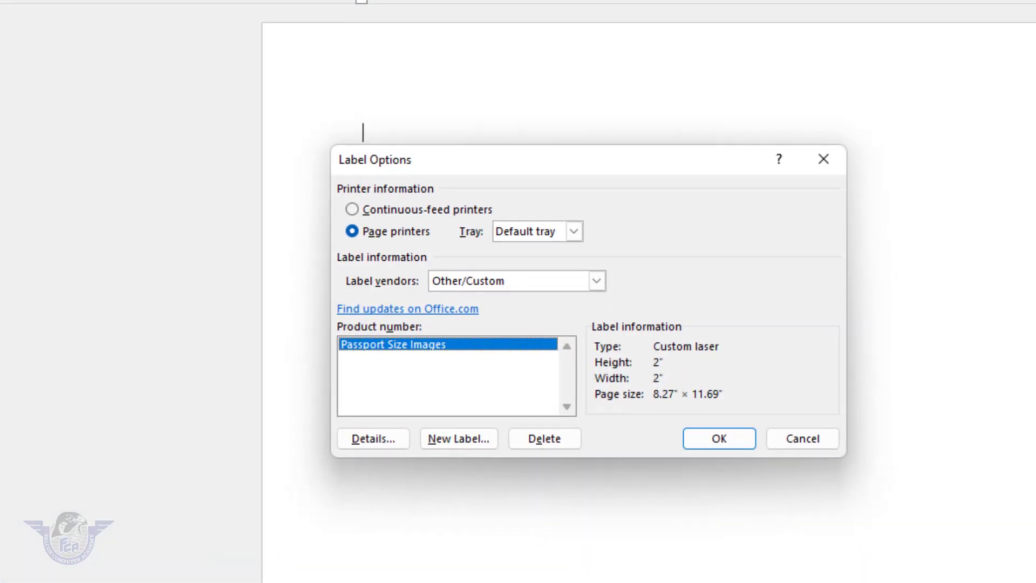
click(473, 441)
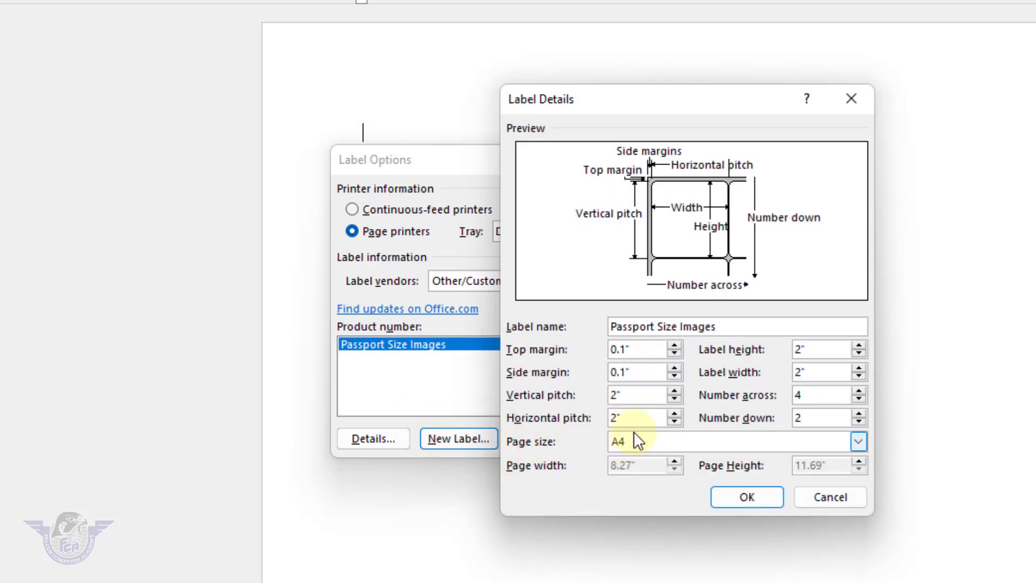
drag(737, 330, 583, 327)
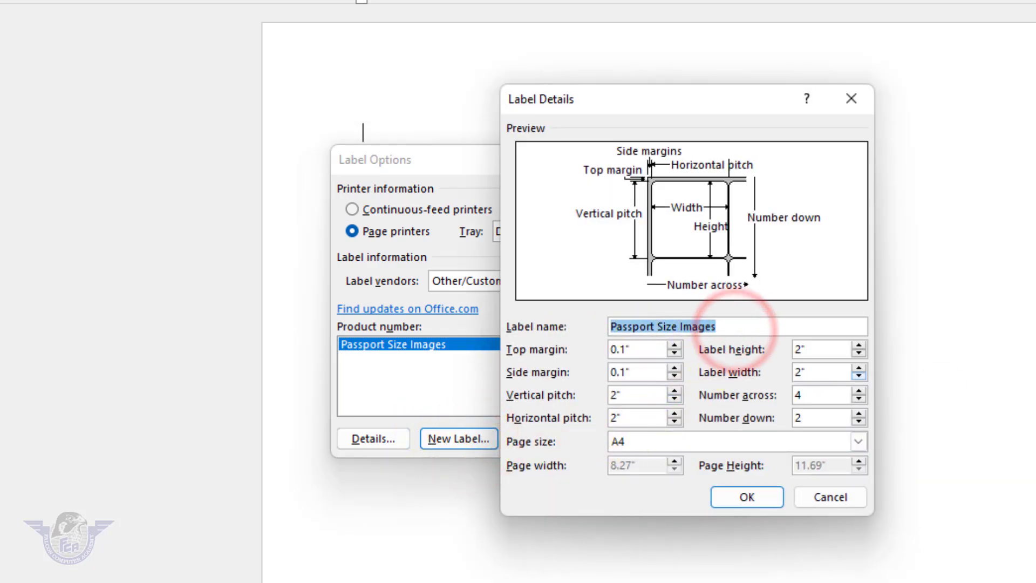
key(BackSpace)
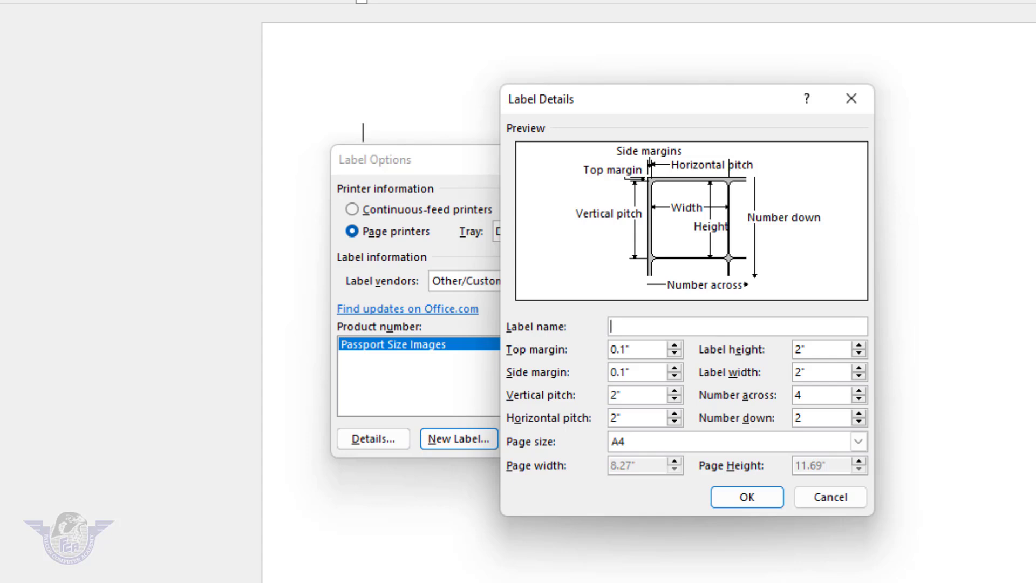
text(New passport )
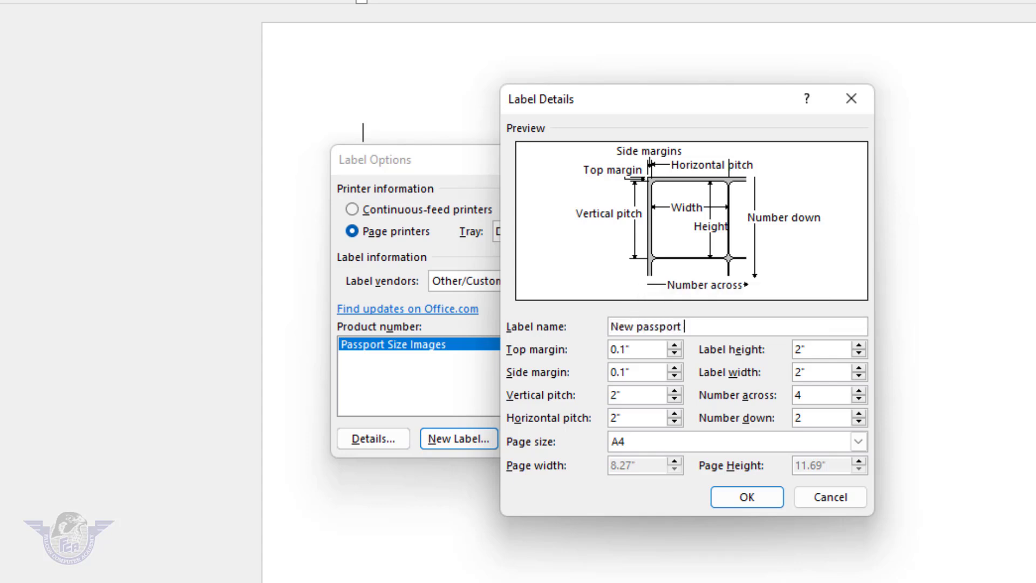
text(Size Image)
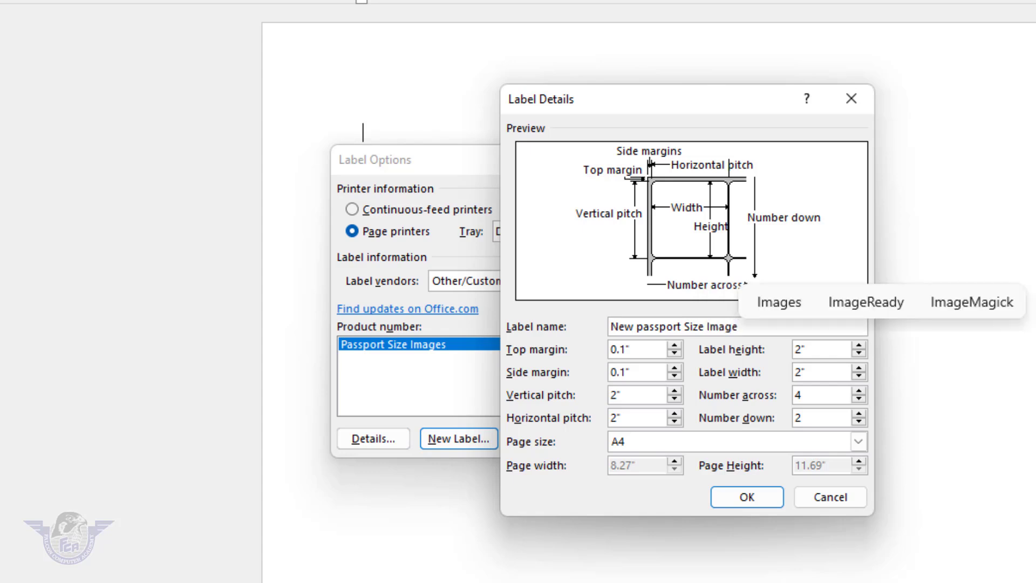
Step: Set both the top margin and the side margin of the new label to 0.1 inch
drag(655, 350, 556, 352)
text(0.1)
key(Tab)
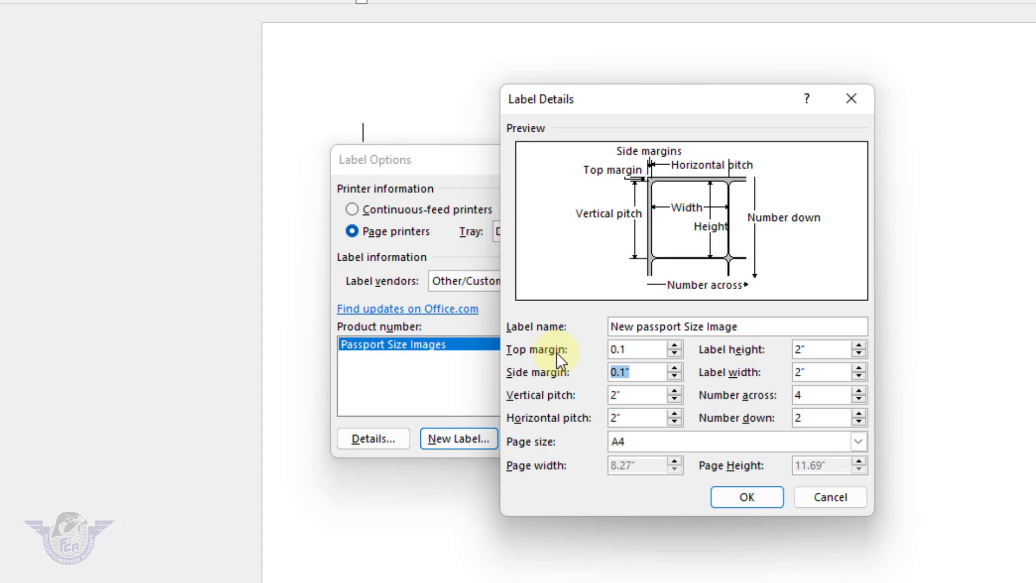
text(0.1)
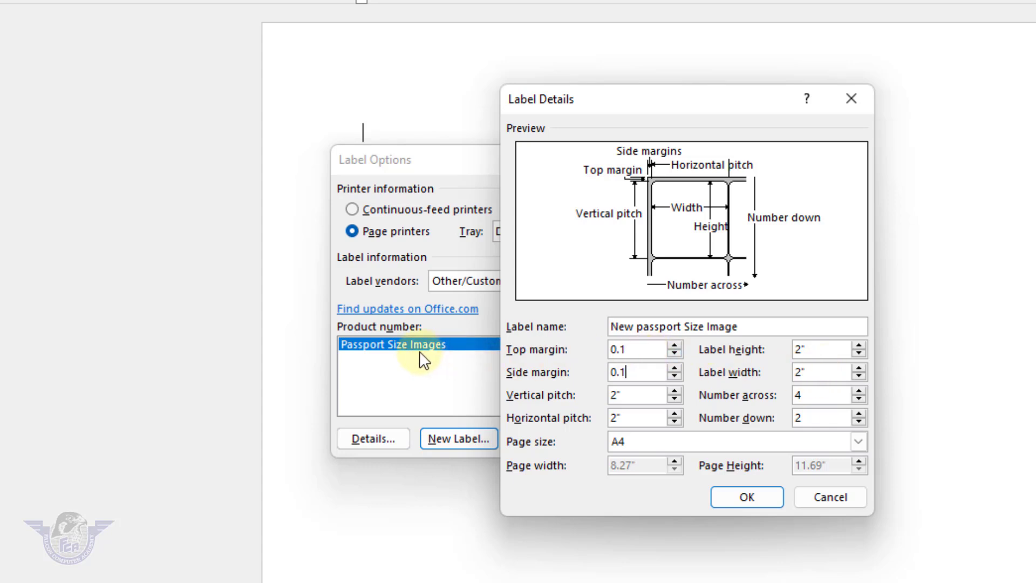
Step: Keep the label at 2 by 2 inches, 4 across and 2 down, choose A4 page size, and apply the layout to the document
click(820, 353)
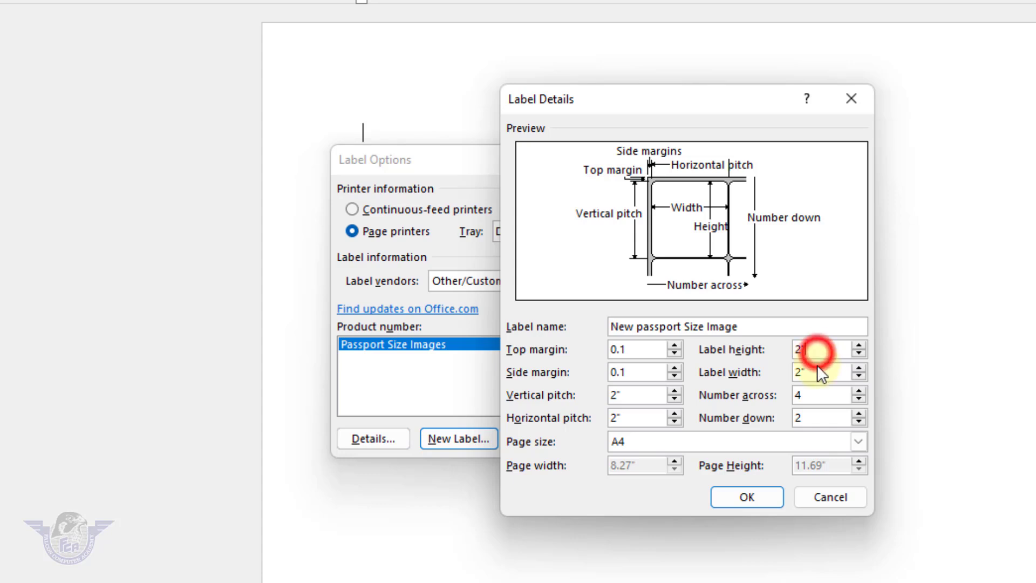
click(818, 372)
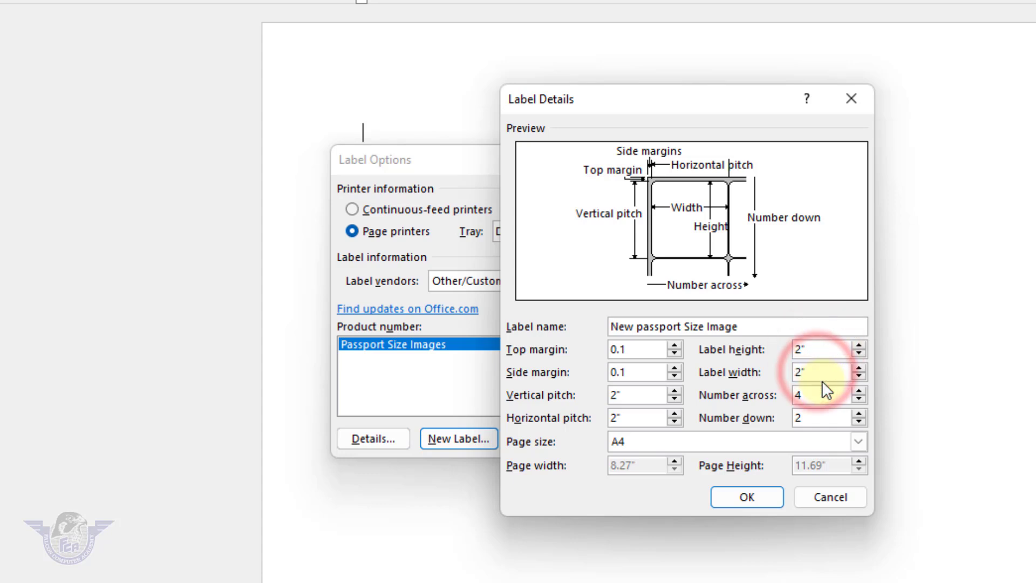
click(820, 396)
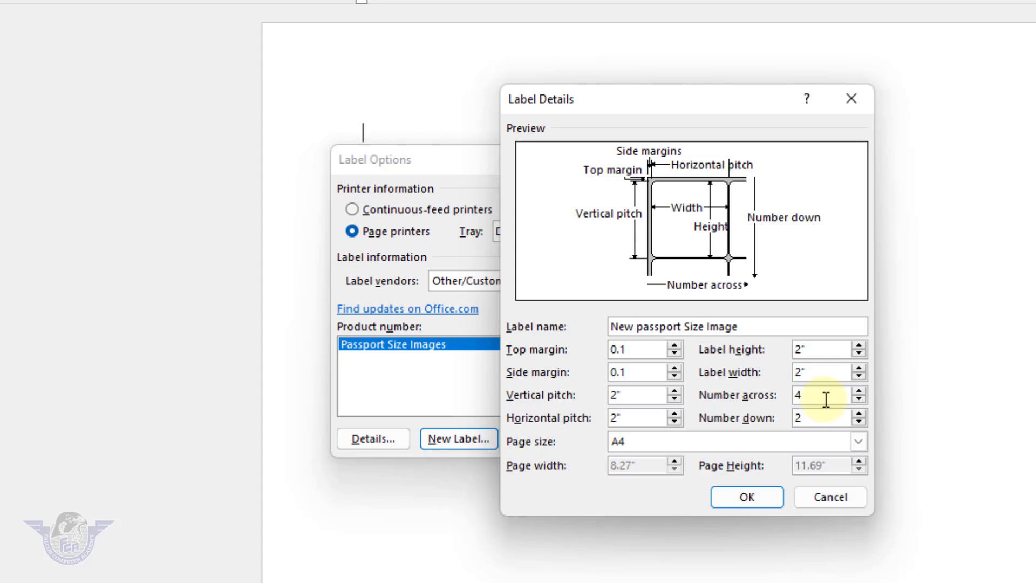
click(820, 418)
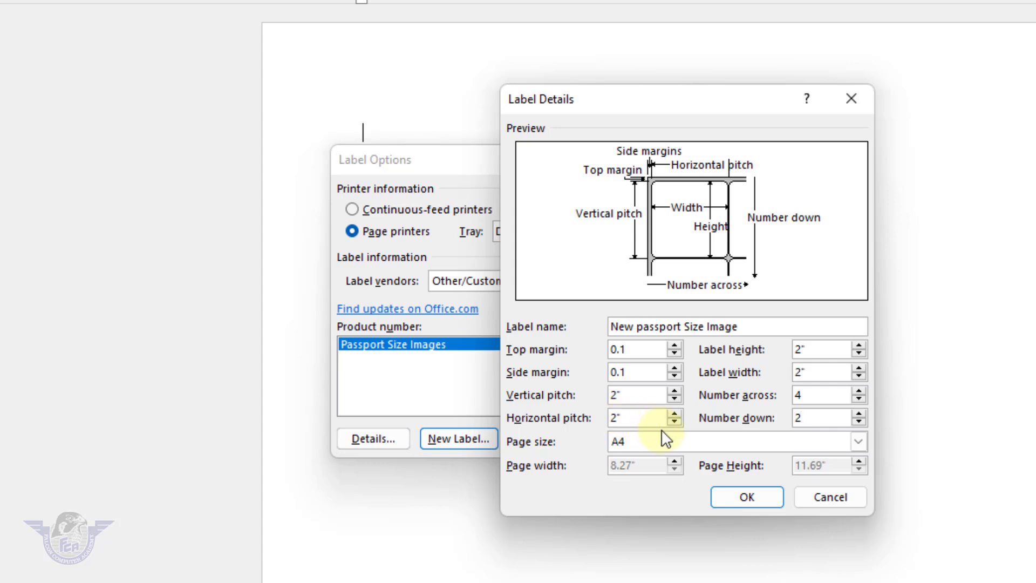
click(691, 442)
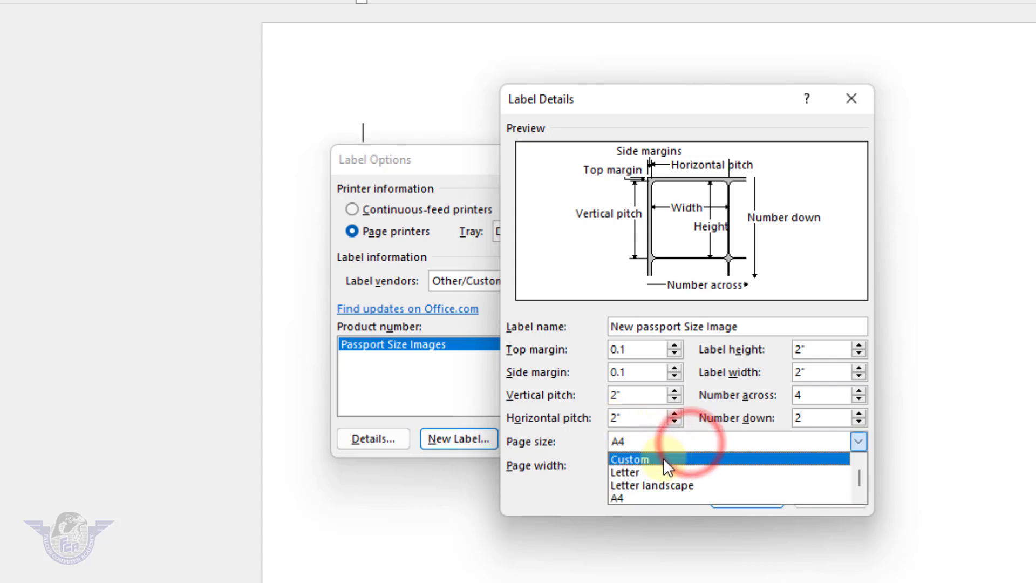
click(633, 497)
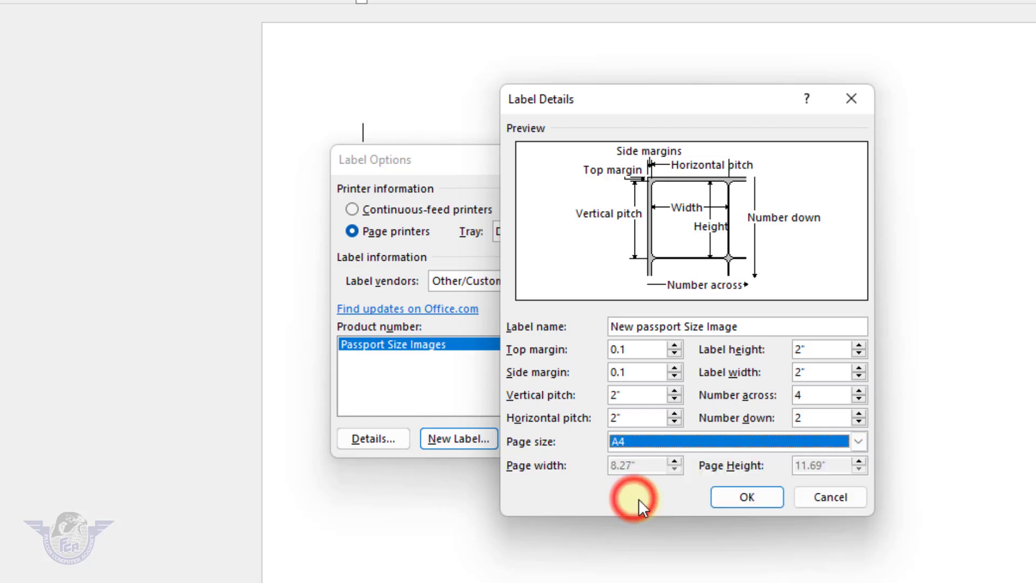
click(741, 496)
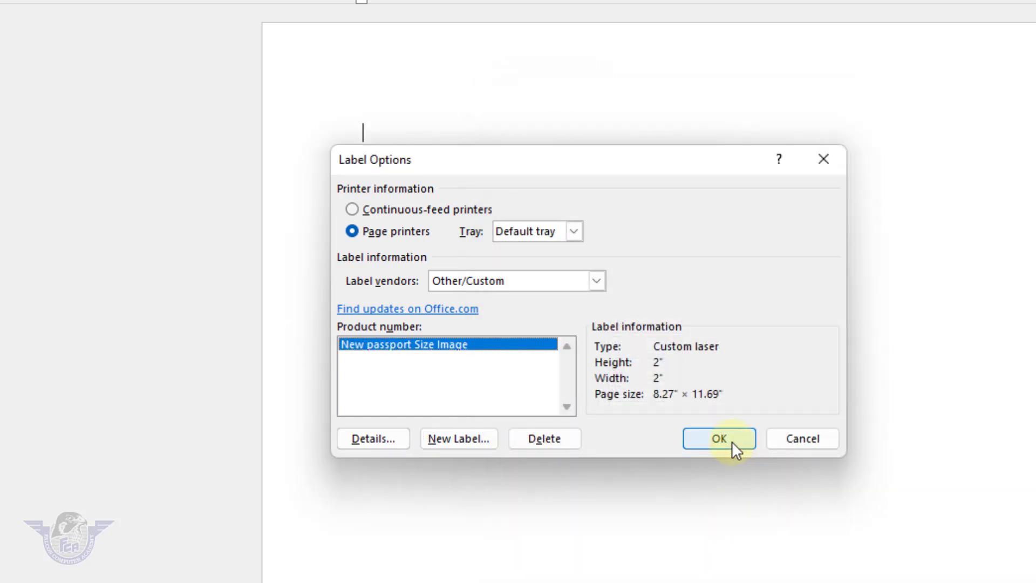
click(730, 440)
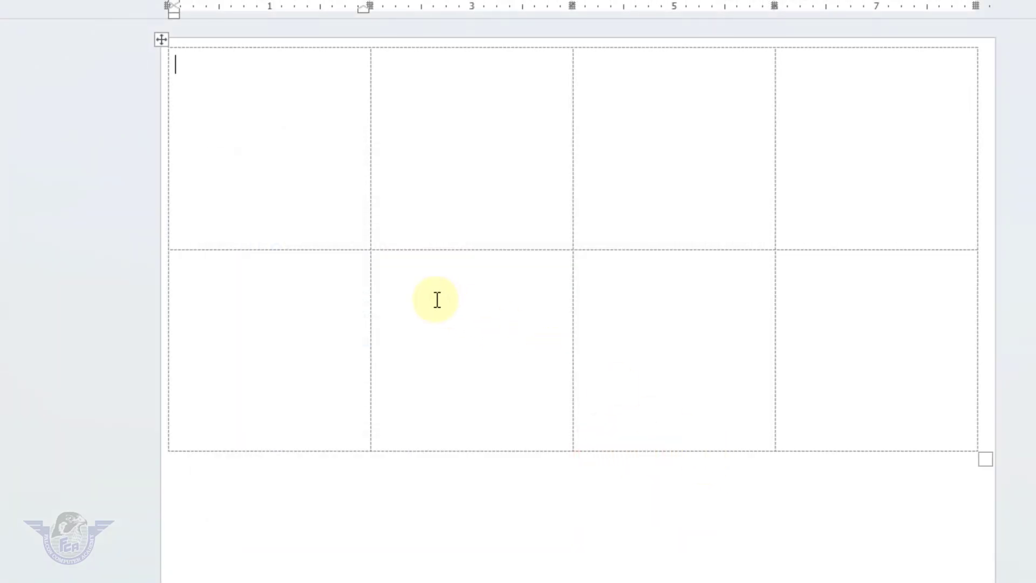
Step: Draw a rectangle shape that nearly fills the first cell of the label table
click(135, 62)
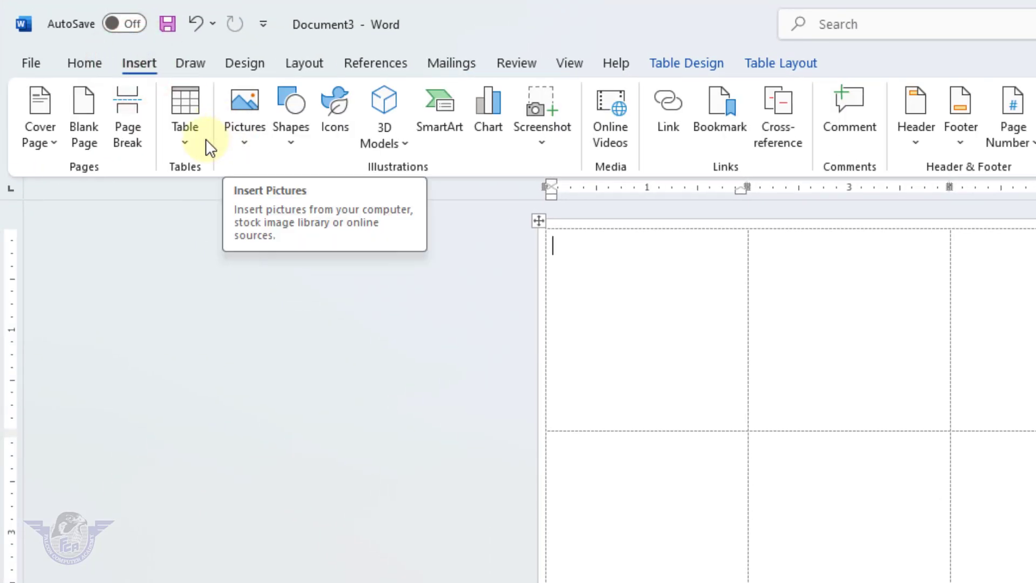
click(291, 139)
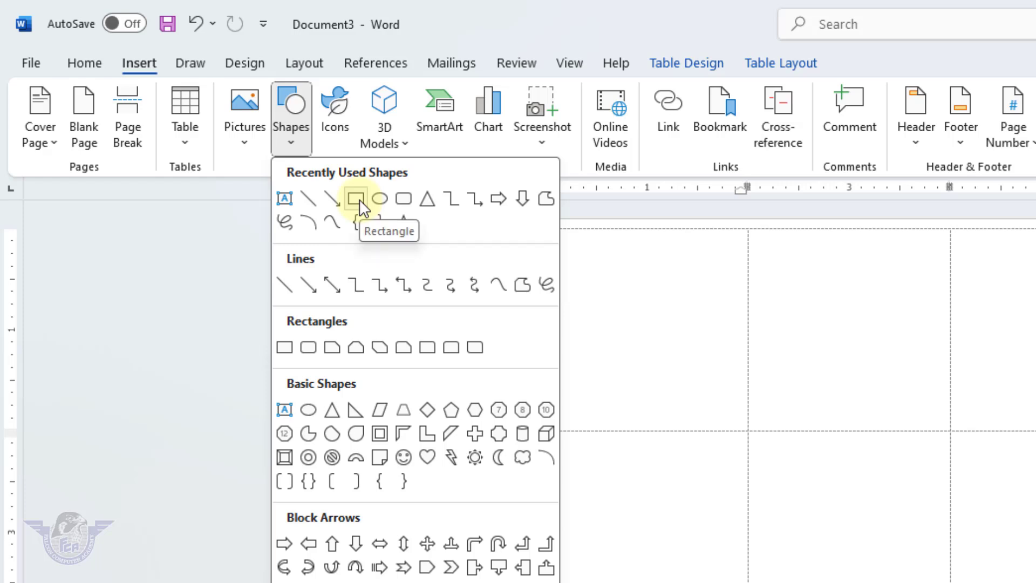
click(359, 200)
mouse_move(551, 237)
mouse_down()
mouse_move(640, 345)
mouse_move(740, 424)
mouse_up()
Step: Change the rectangle's outline colour to white
click(699, 363)
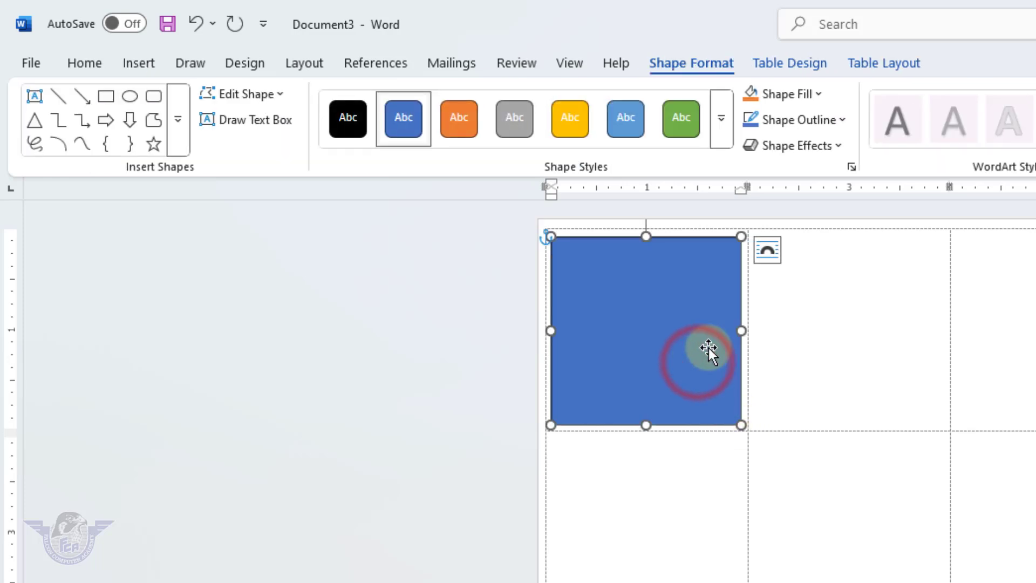
click(836, 121)
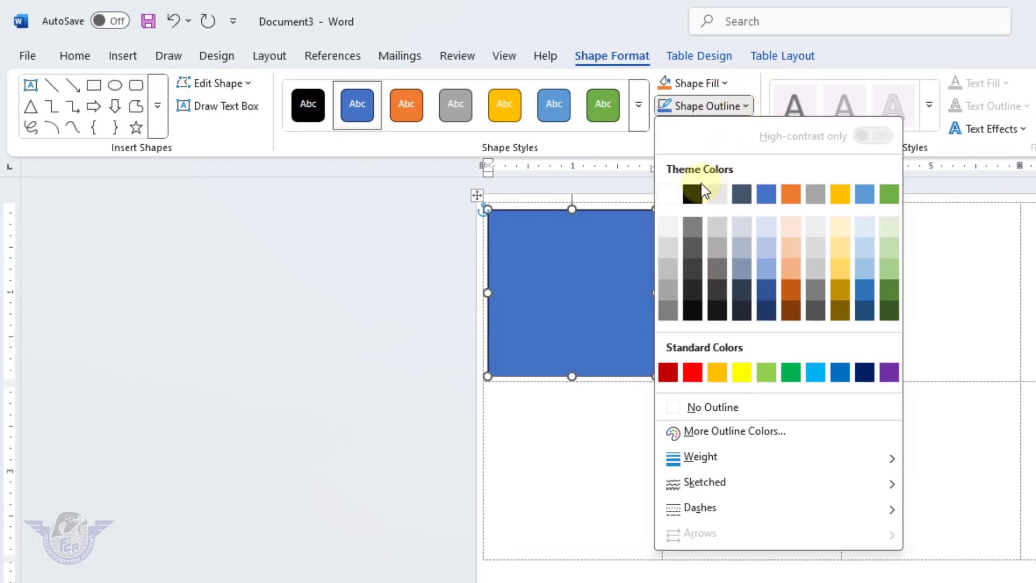
click(674, 195)
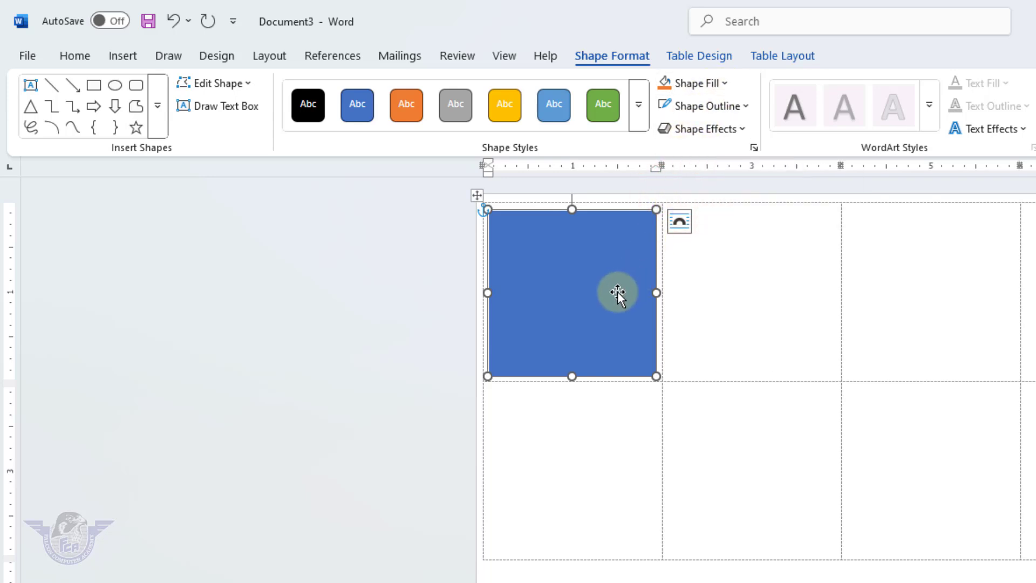
Step: Fill the rectangle with the picture "Man in Blue Denim at Desk (2).png" from the Passport Size Images folder in Downloads
click(589, 290)
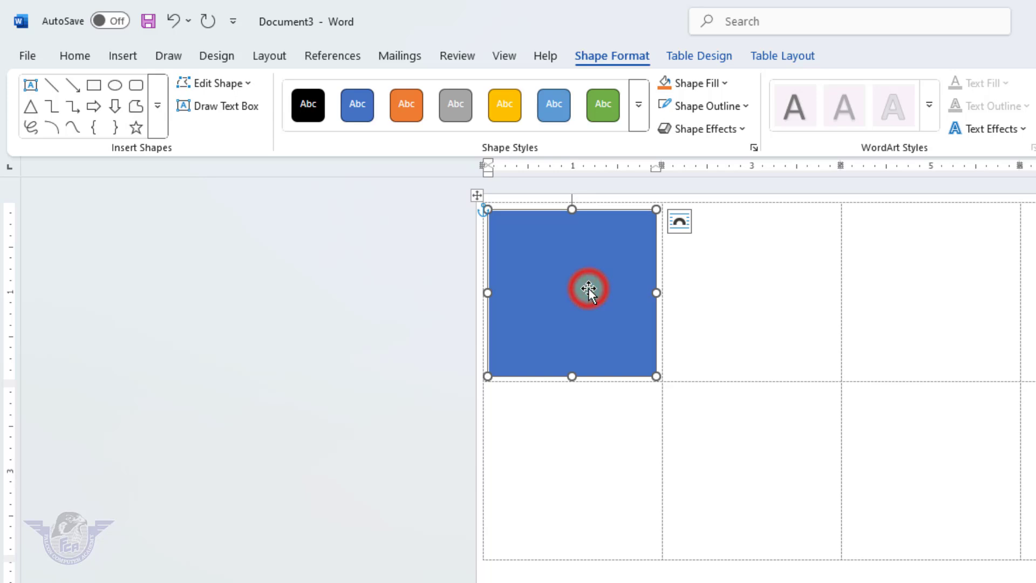
click(624, 57)
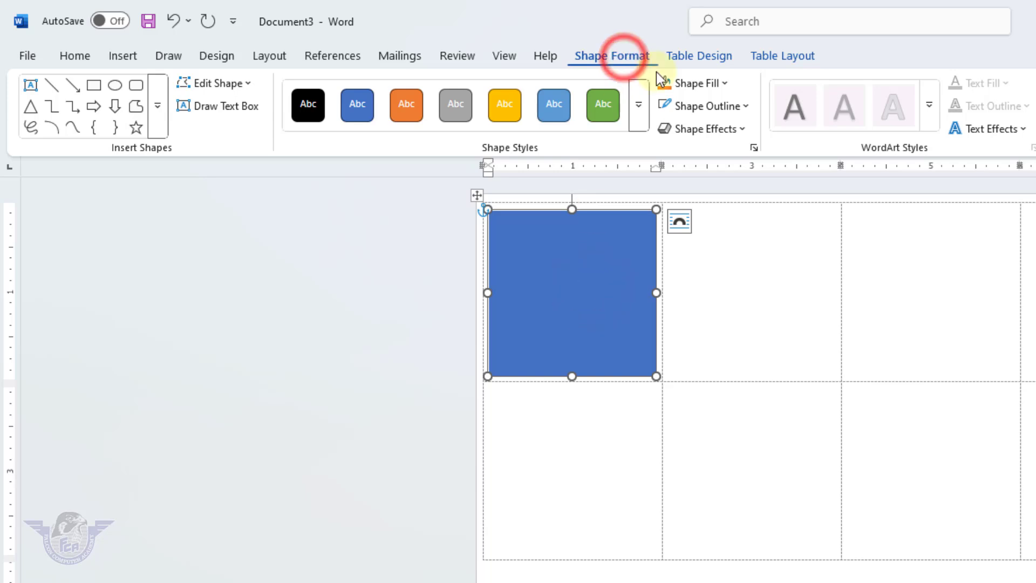
click(698, 83)
click(702, 432)
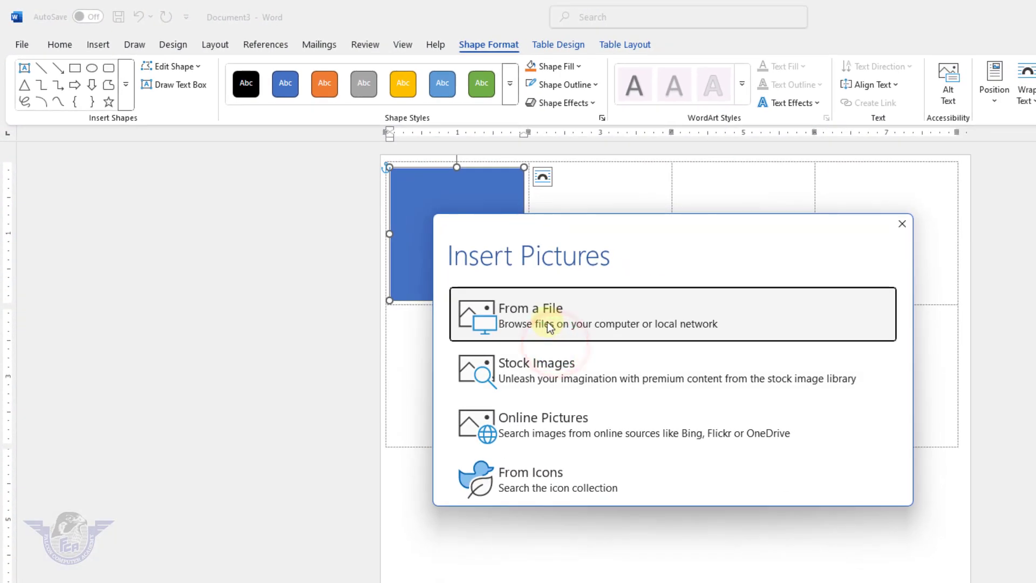
click(547, 321)
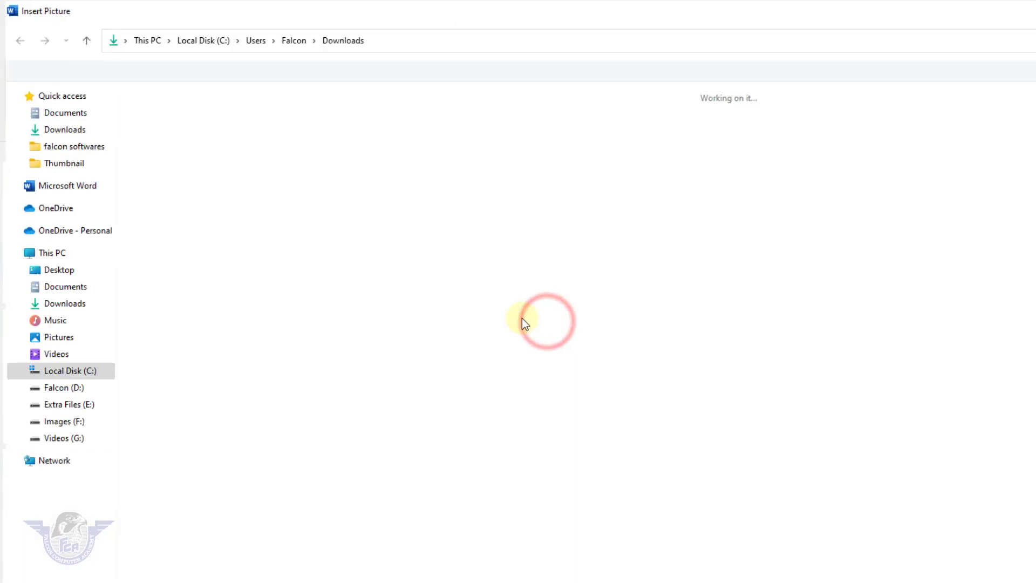
click(283, 300)
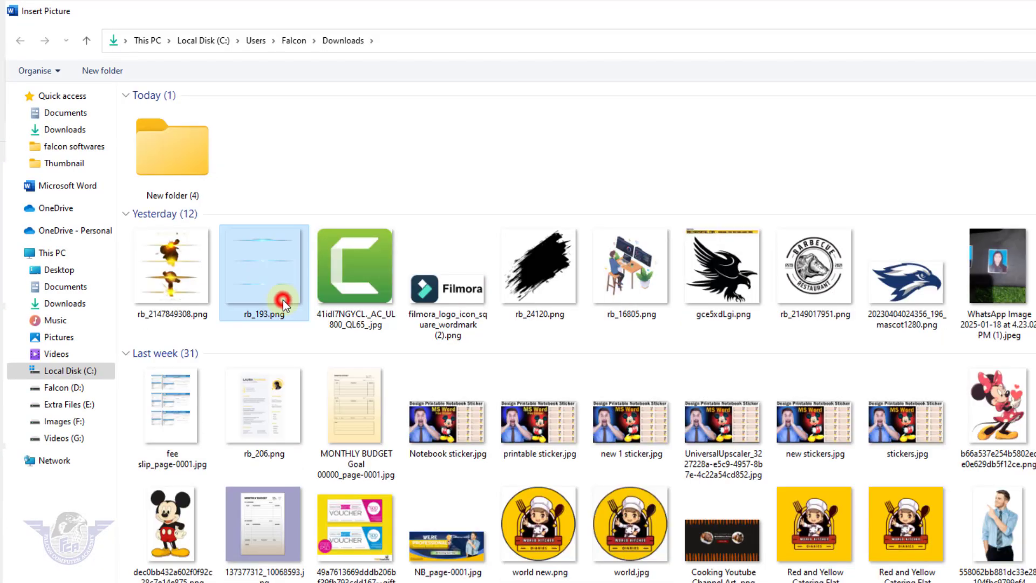
scroll(282, 301, down, 15)
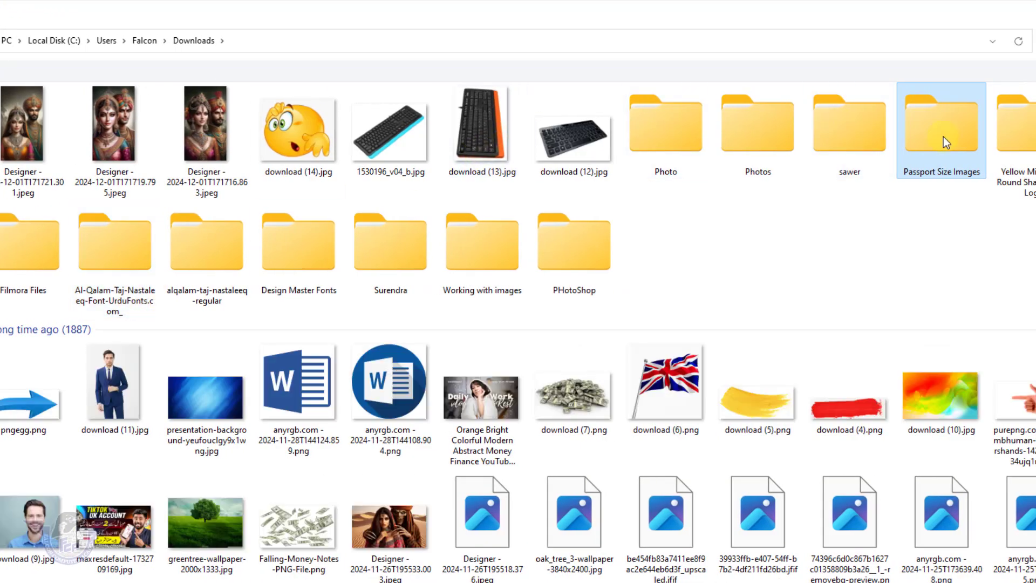
double_click(943, 138)
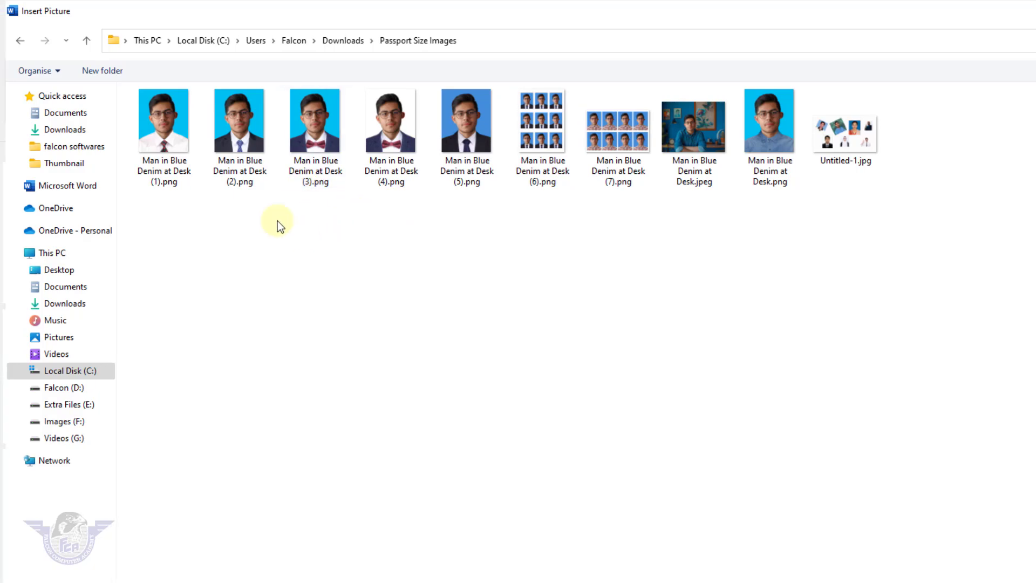
click(230, 149)
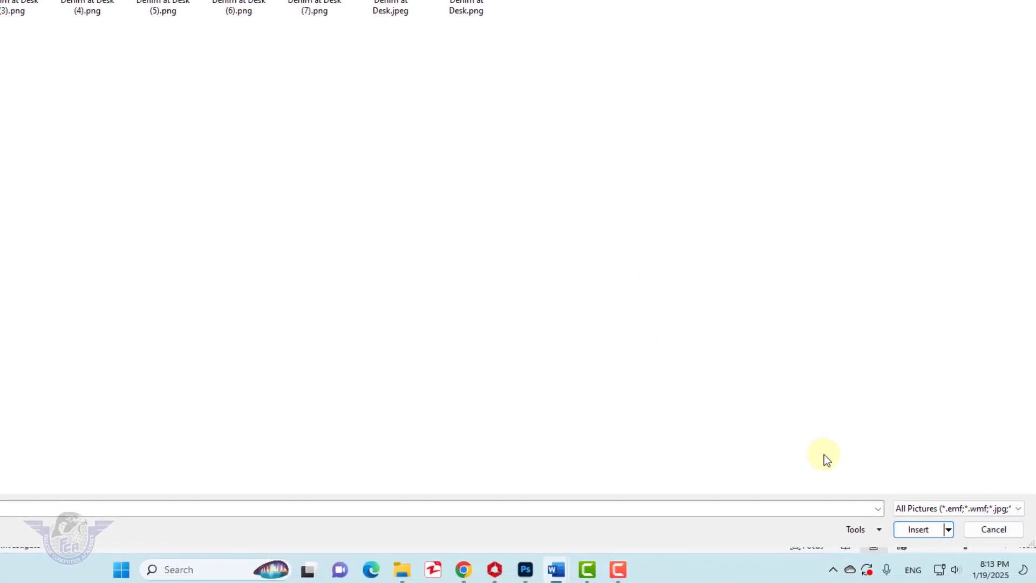
click(913, 526)
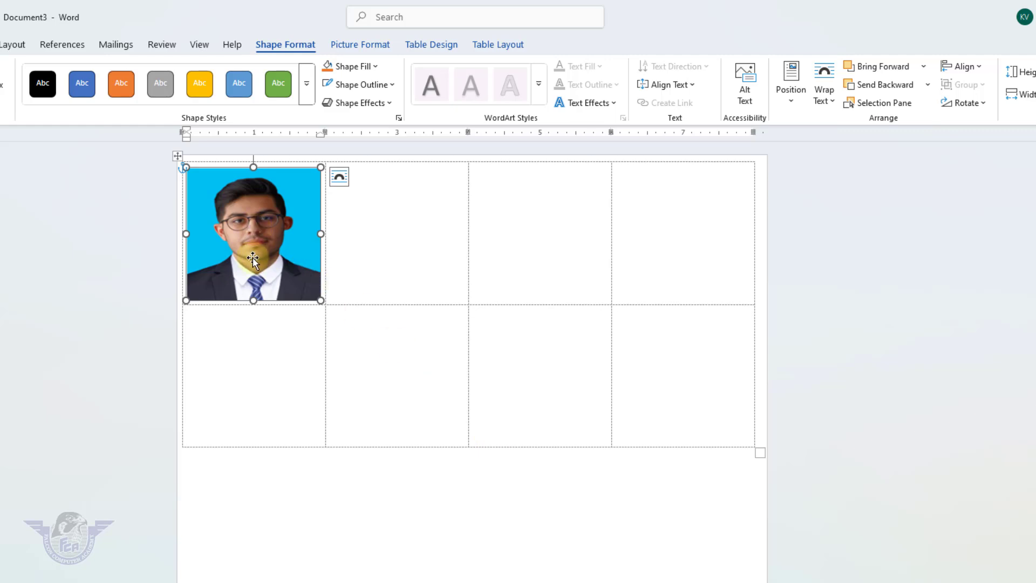
ctrl+scroll(277, 251, up, 4)
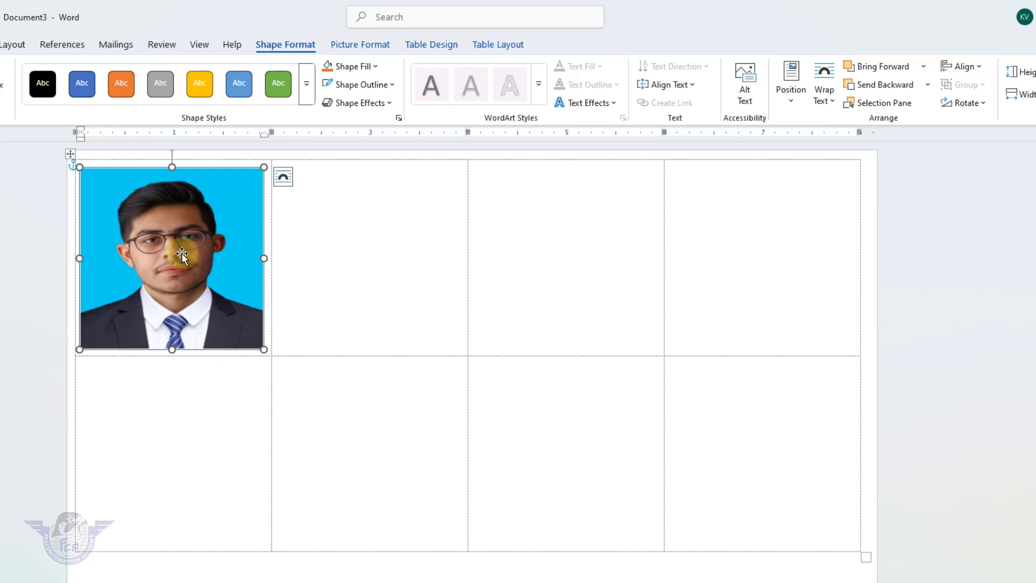
Step: Crop the picture with the Fill option and shift it slightly down in the frame so the whole head fits, leaving the shape size unchanged
click(165, 253)
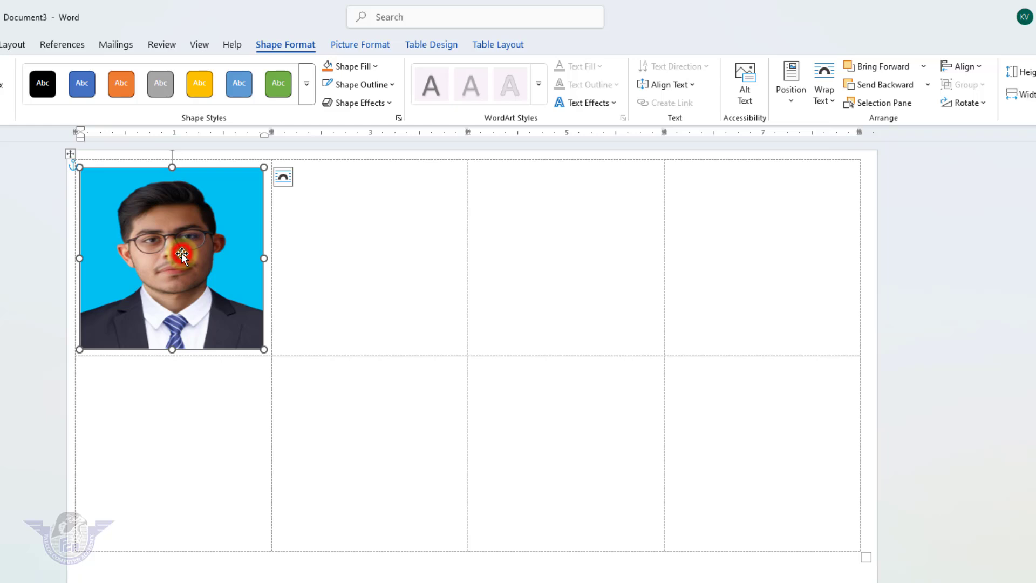
click(367, 45)
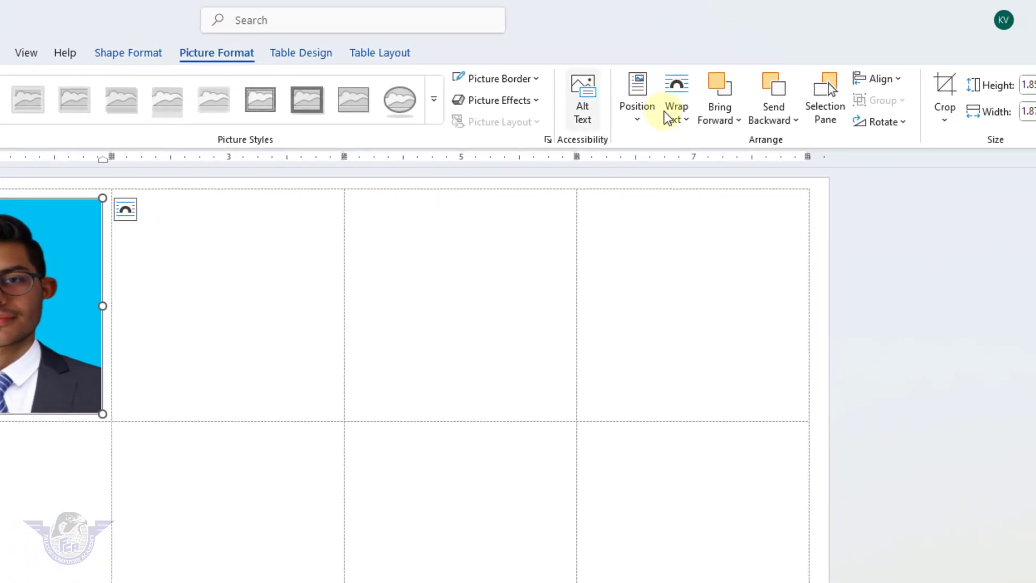
click(949, 116)
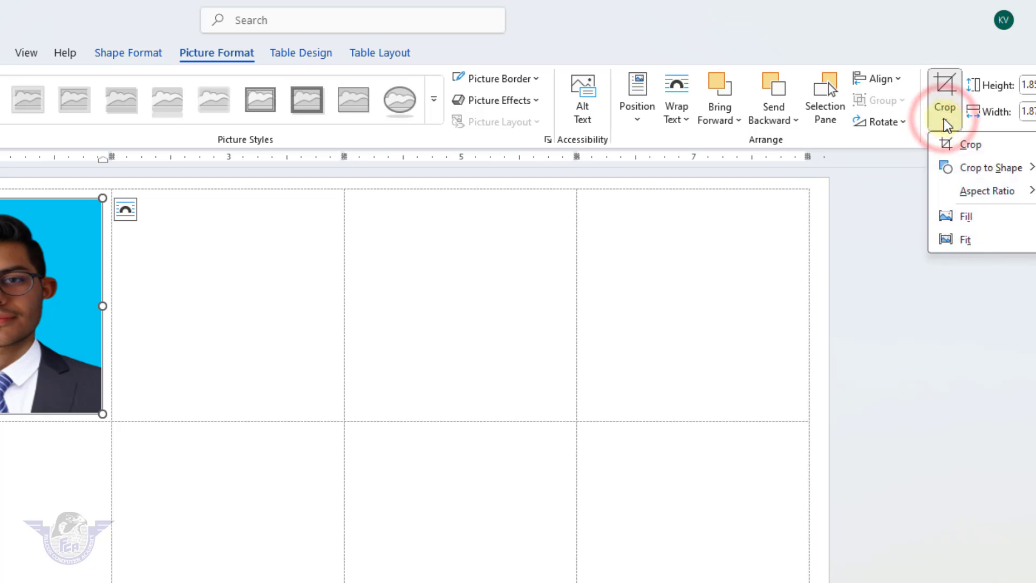
click(966, 216)
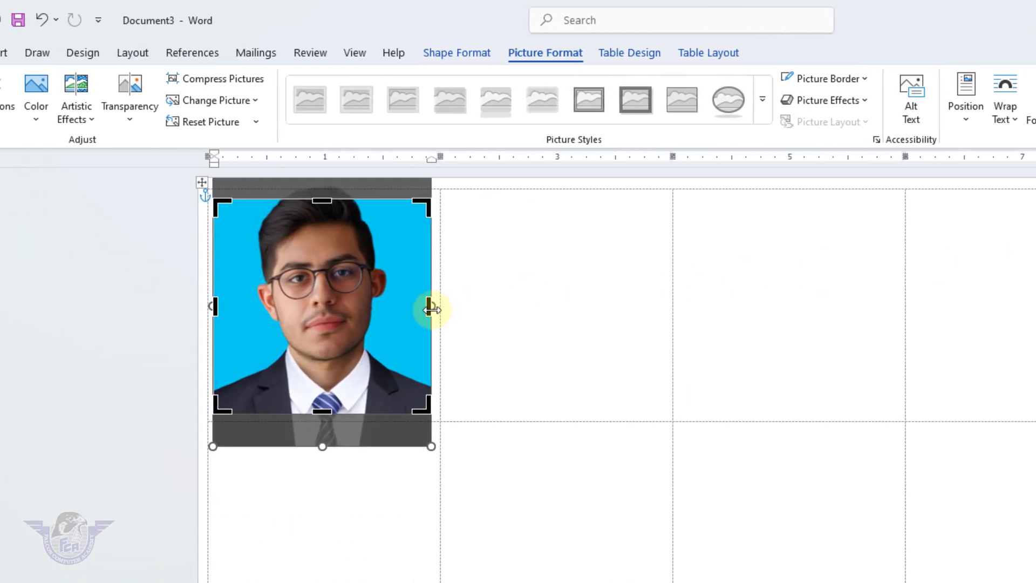
drag(342, 307, 343, 330)
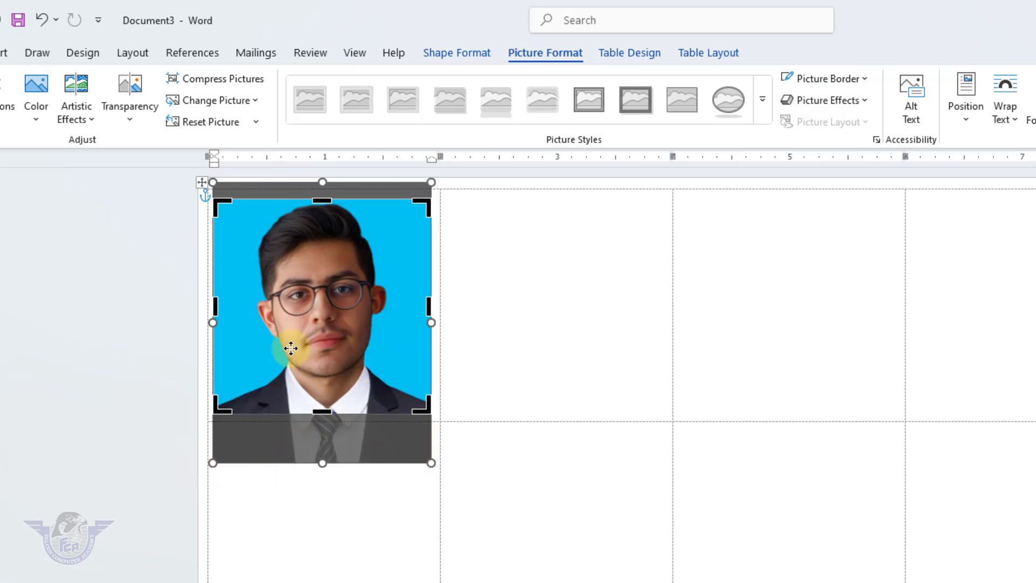
drag(296, 303, 303, 310)
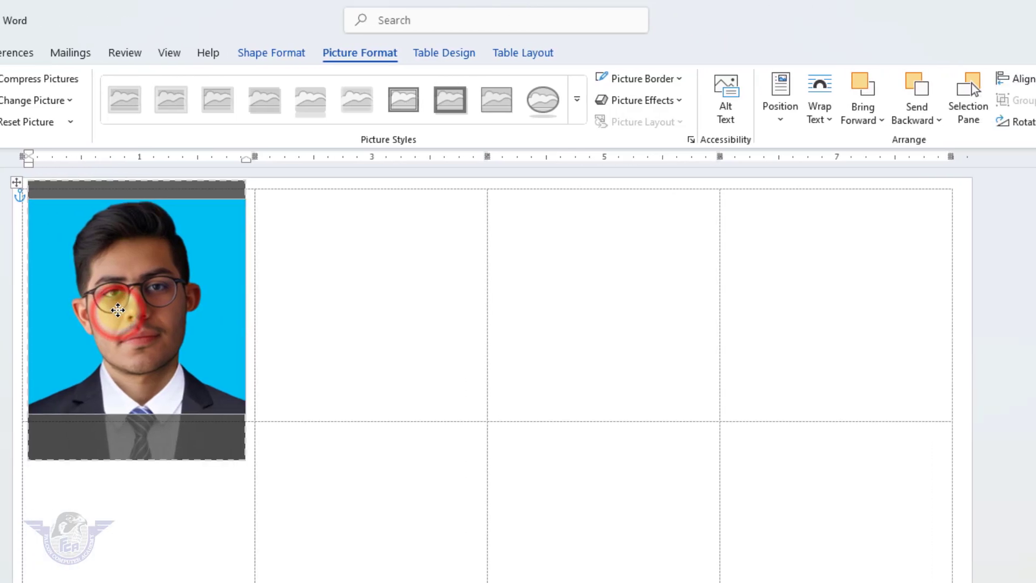
drag(118, 310, 119, 310)
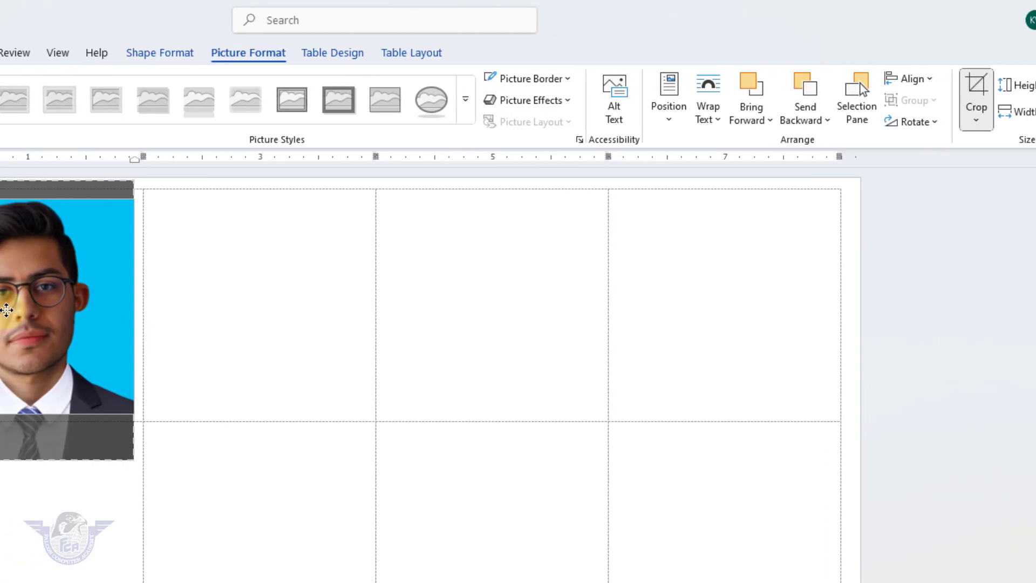
click(986, 90)
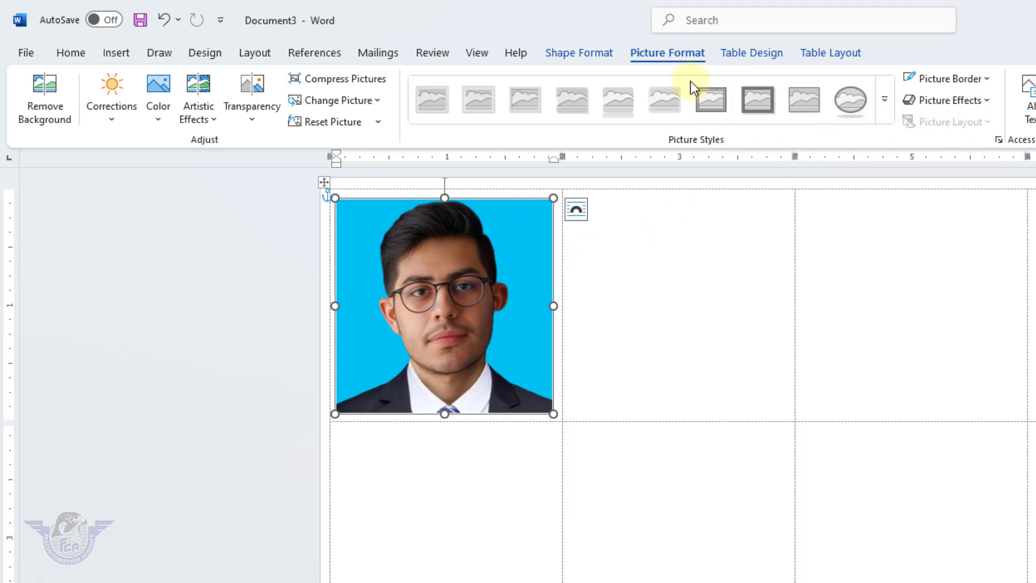
Step: Set the outline weight of the photo shape in the first cell to 3 pt
click(593, 56)
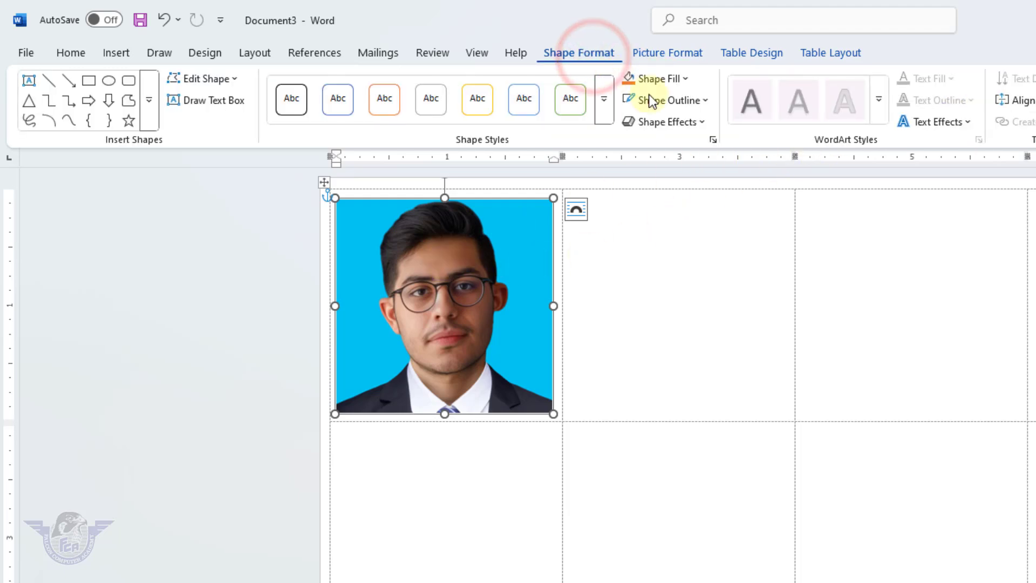
click(695, 101)
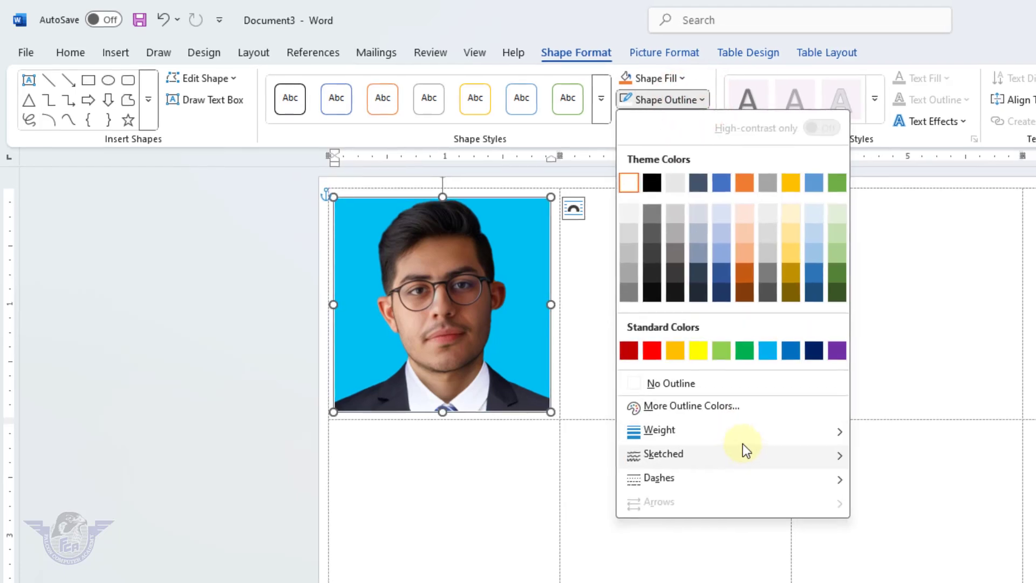
mouse_move(748, 432)
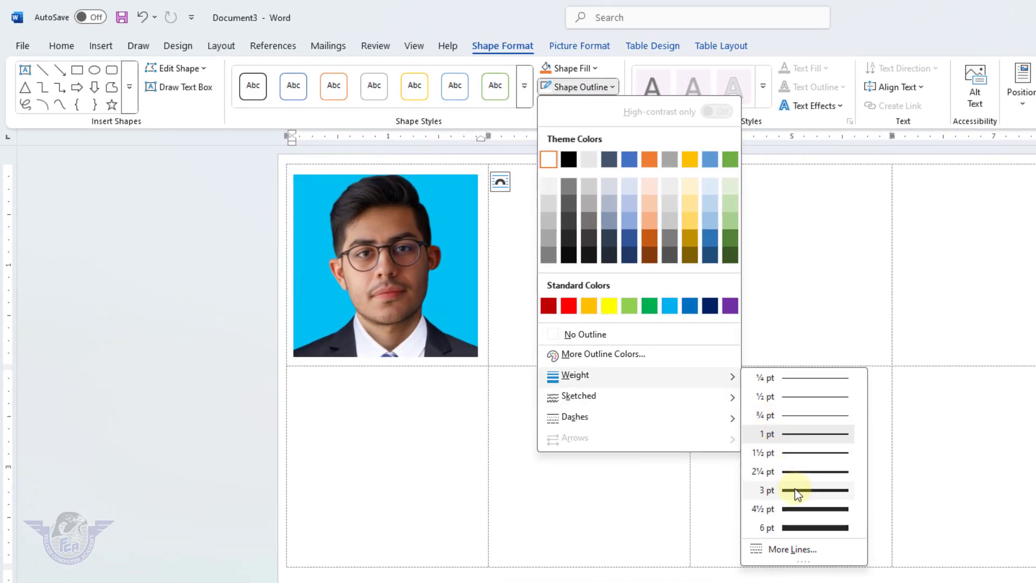
click(795, 489)
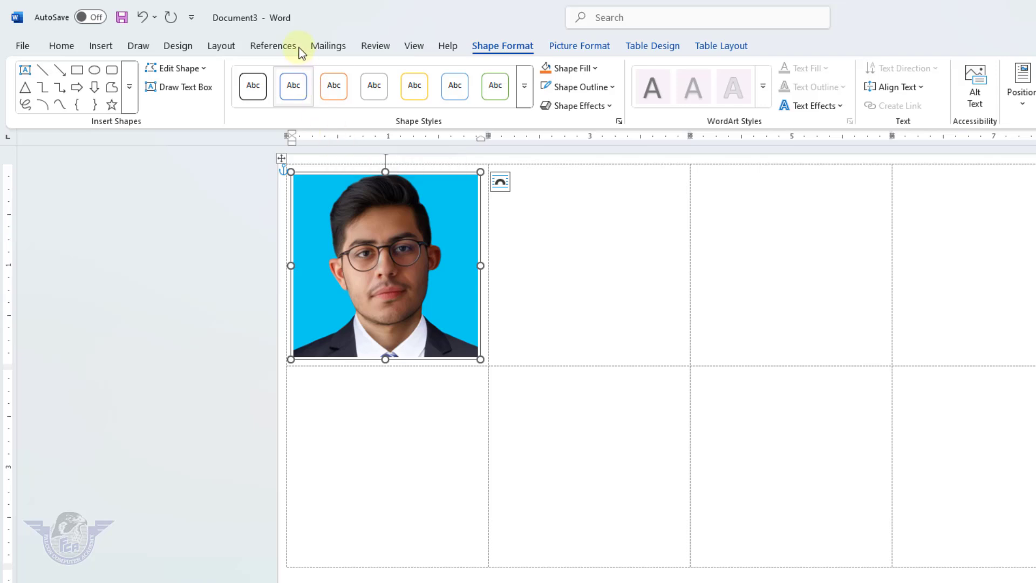
Step: Update the labels to copy the first cell's photo into all the other cells of the sheet
click(322, 46)
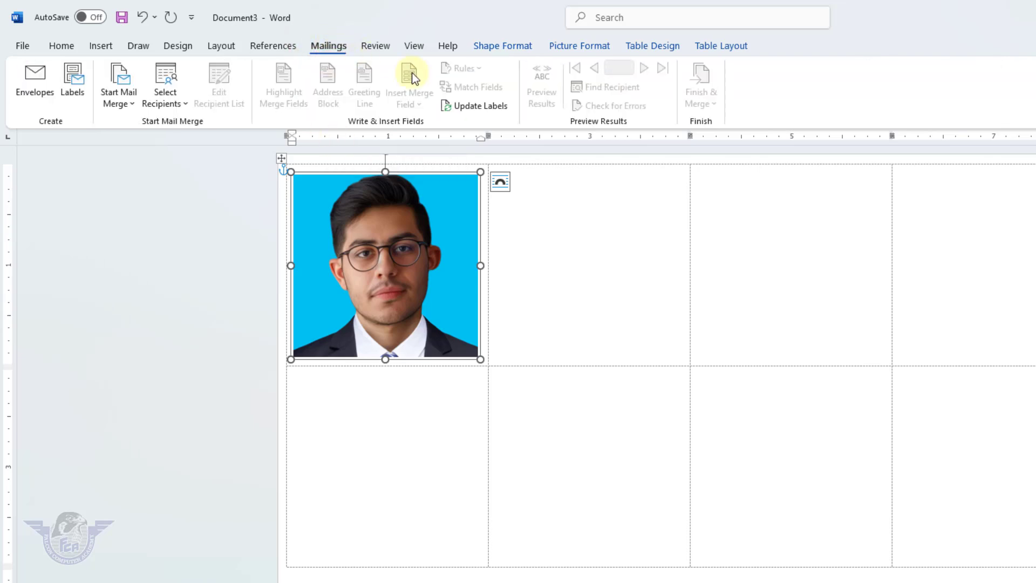
click(480, 106)
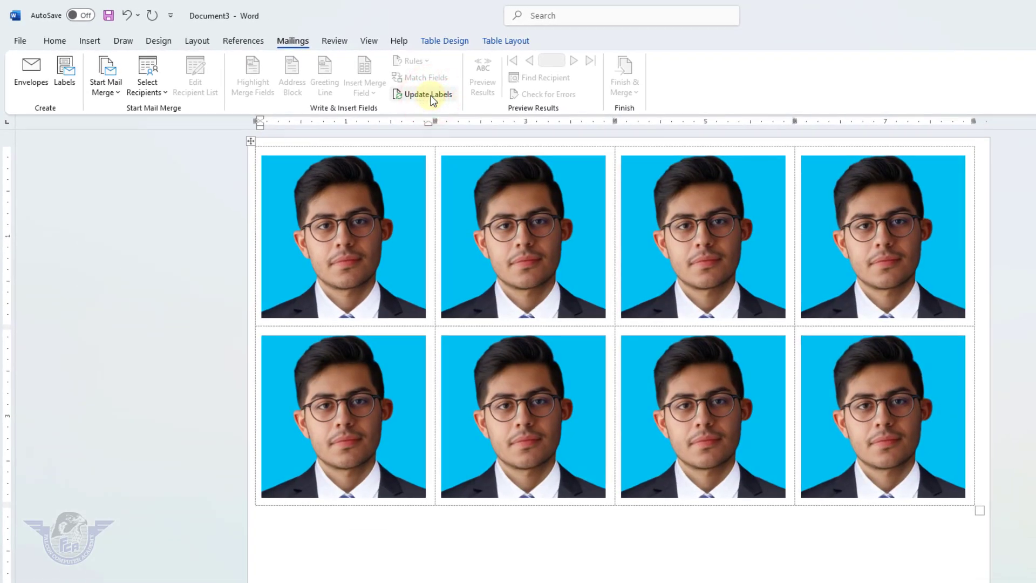